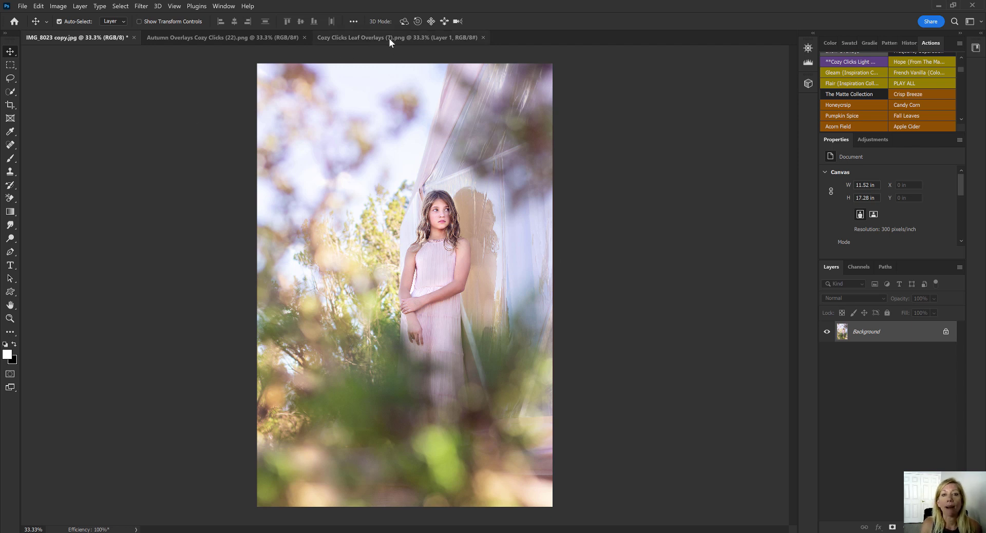
Step: Copy the falling-leaves overlay into IMG_8023 as Layer 1, then re-dock the overlay window
{"action": "left_click_drag", "start_coordinate": [366, 36], "coordinate": [549, 57]}
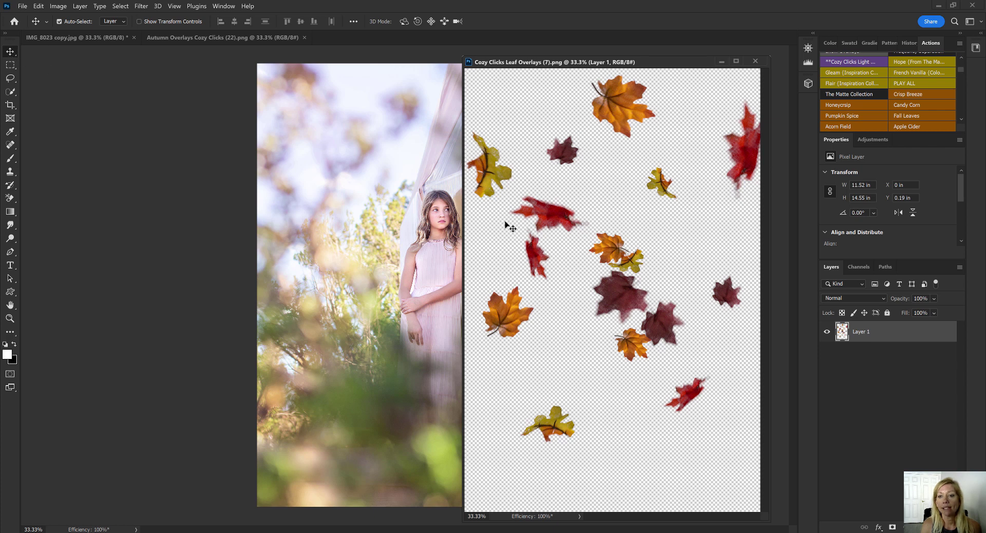
{"action": "left_click_drag", "start_coordinate": [510, 225], "coordinate": [356, 245]}
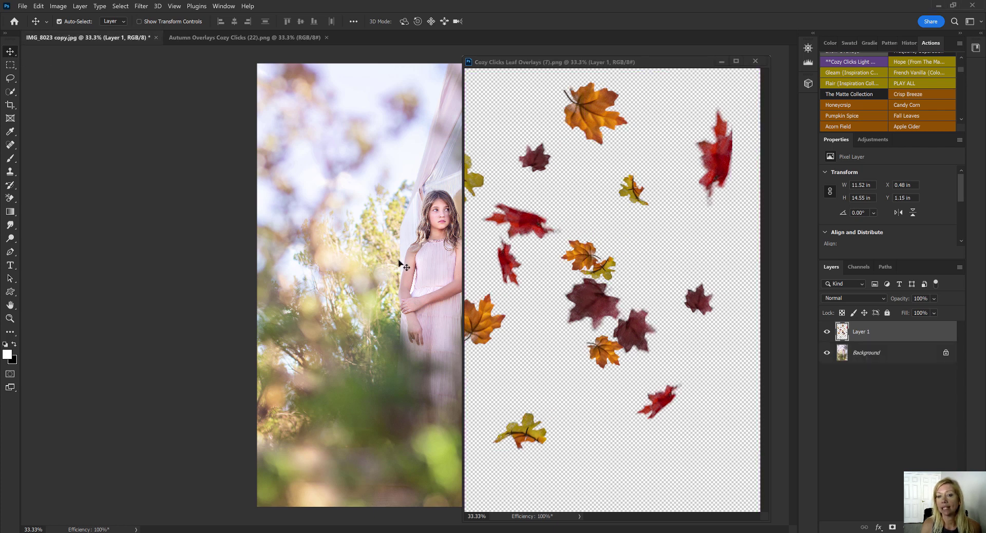
{"action": "left_click_drag", "start_coordinate": [567, 64], "coordinate": [463, 44]}
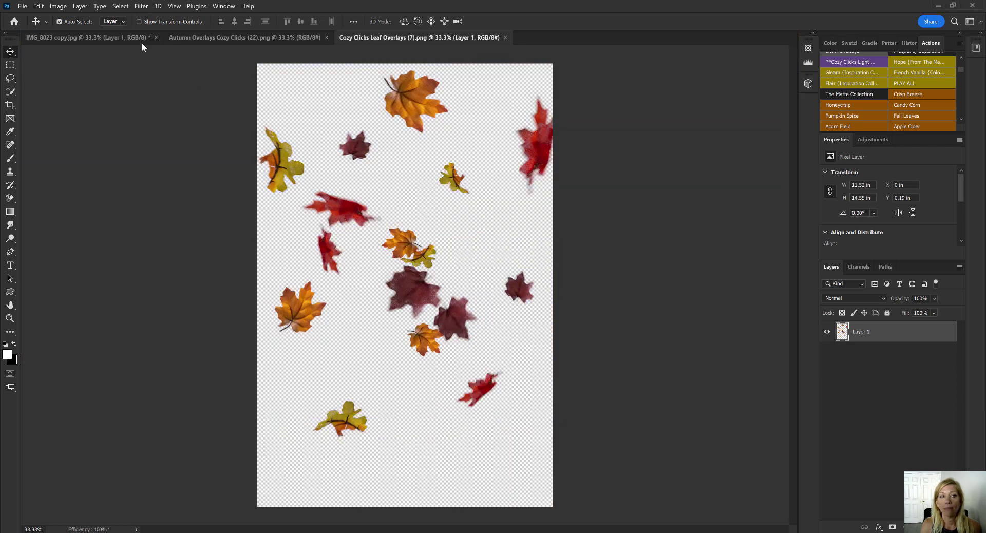
Step: In IMG_8023 copy.jpg, shift the leaf layer up and left to X -0.74 in, Y 0 in
{"action": "left_click", "coordinate": [106, 40]}
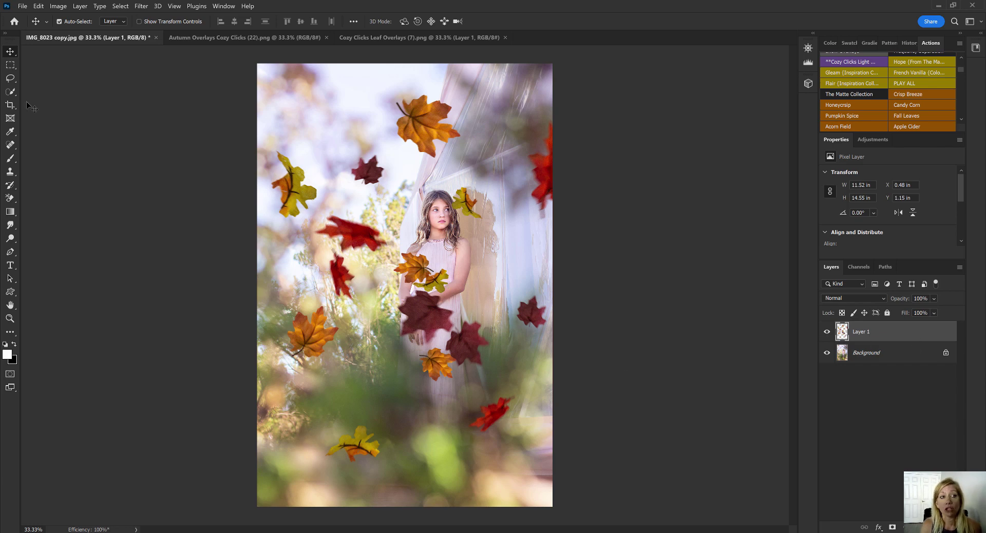
{"action": "left_click_drag", "start_coordinate": [400, 334], "coordinate": [399, 288]}
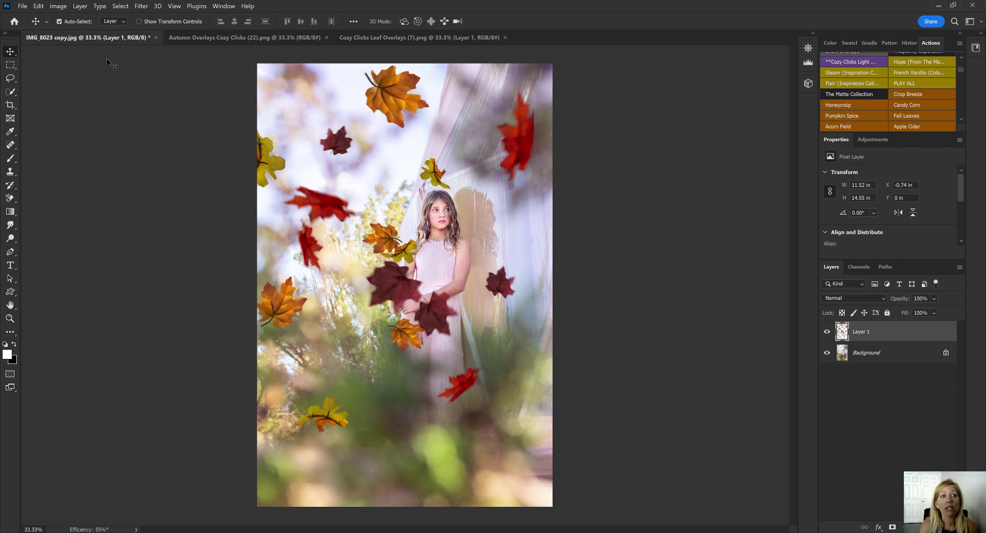
Step: Free-transform the leaf layer to 11.67 × 14.74 in and reposition it at X -0.15 in, Y 0.51 in
{"action": "left_click", "coordinate": [39, 6]}
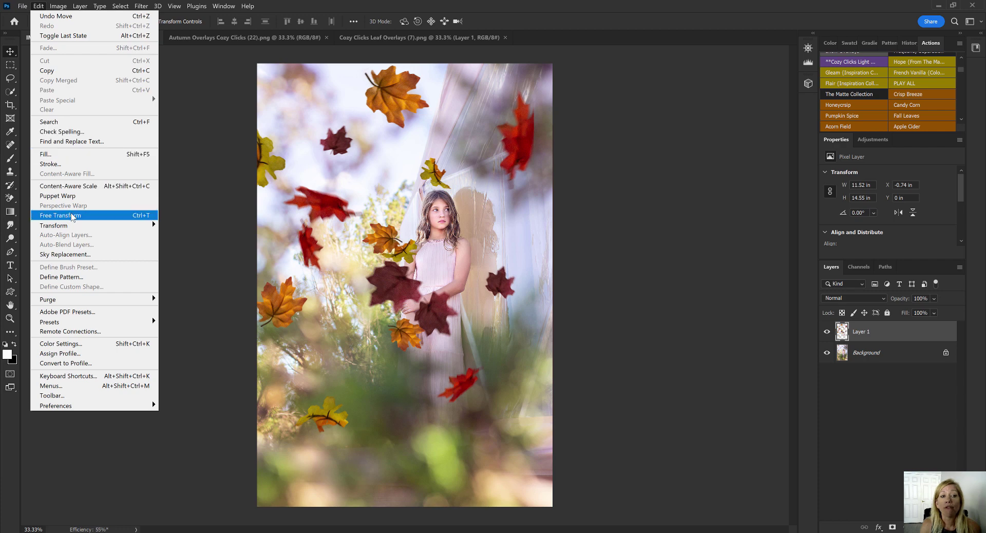
{"action": "left_click", "coordinate": [75, 215]}
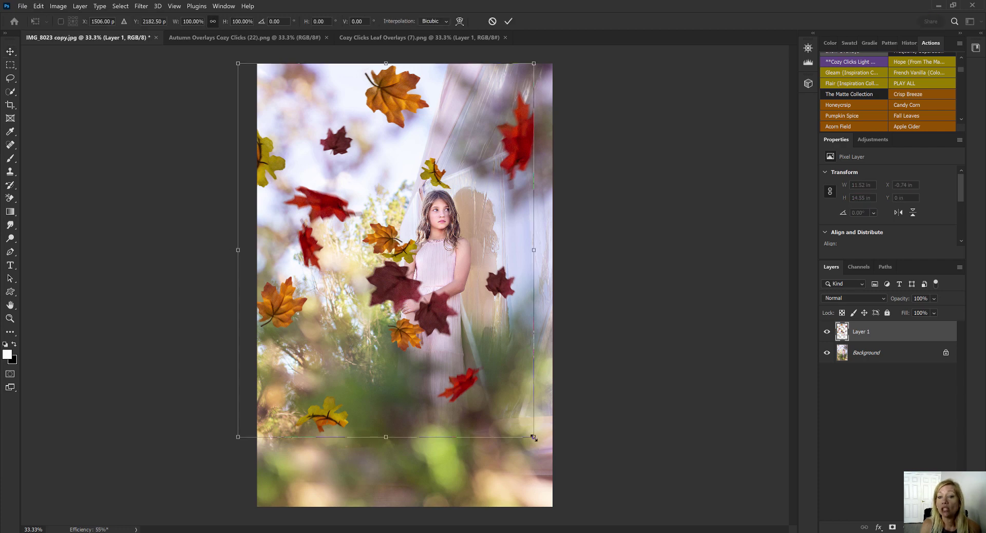
{"action": "mouse_move", "coordinate": [533, 437]}
{"action": "left_mouse_down"}
{"action": "mouse_move", "coordinate": [629, 522]}
{"action": "mouse_move", "coordinate": [476, 371]}
{"action": "mouse_move", "coordinate": [363, 287]}
{"action": "mouse_move", "coordinate": [535, 455]}
{"action": "left_mouse_up"}
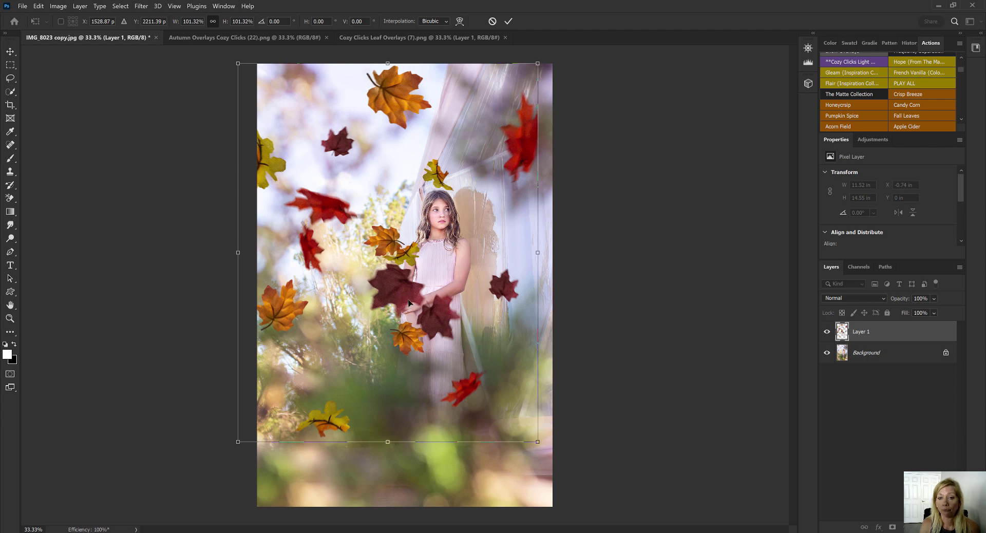
{"action": "left_click_drag", "start_coordinate": [403, 294], "coordinate": [396, 296]}
{"action": "key", "text": "Return"}
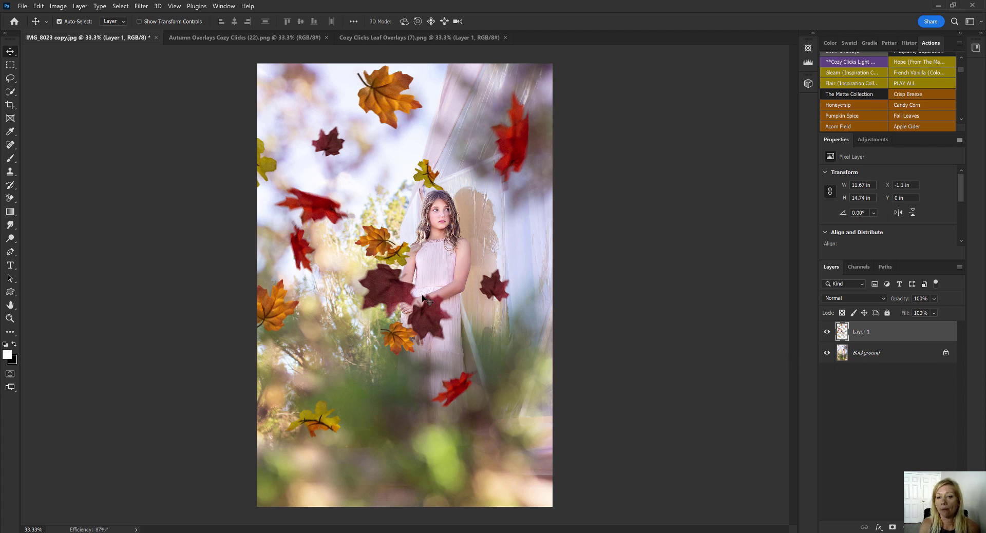
{"action": "left_click_drag", "start_coordinate": [402, 294], "coordinate": [421, 304]}
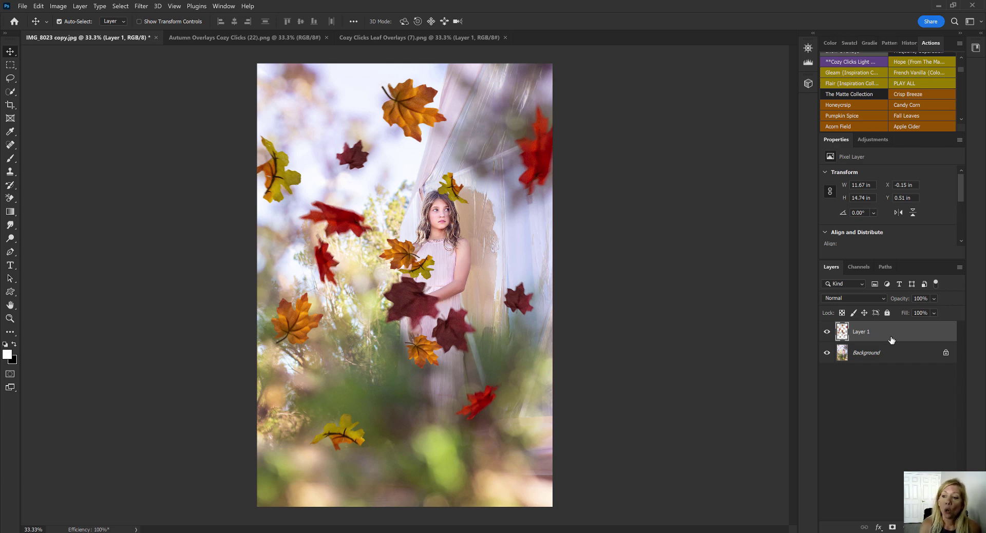
Step: Apply a Motion Blur with 45-pixel distance at a -88° angle to the leaf layer
{"action": "left_click", "coordinate": [141, 6]}
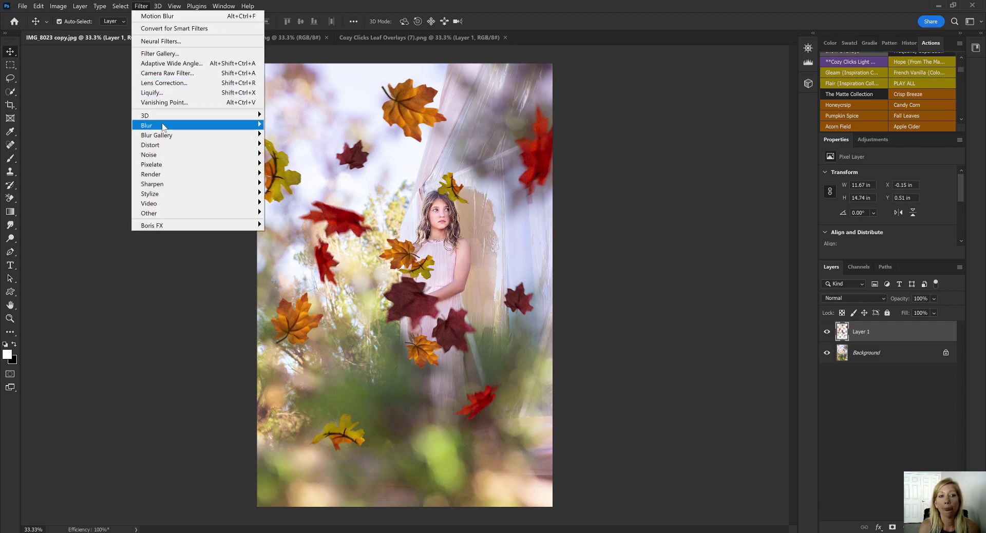
{"action": "mouse_move", "coordinate": [164, 126]}
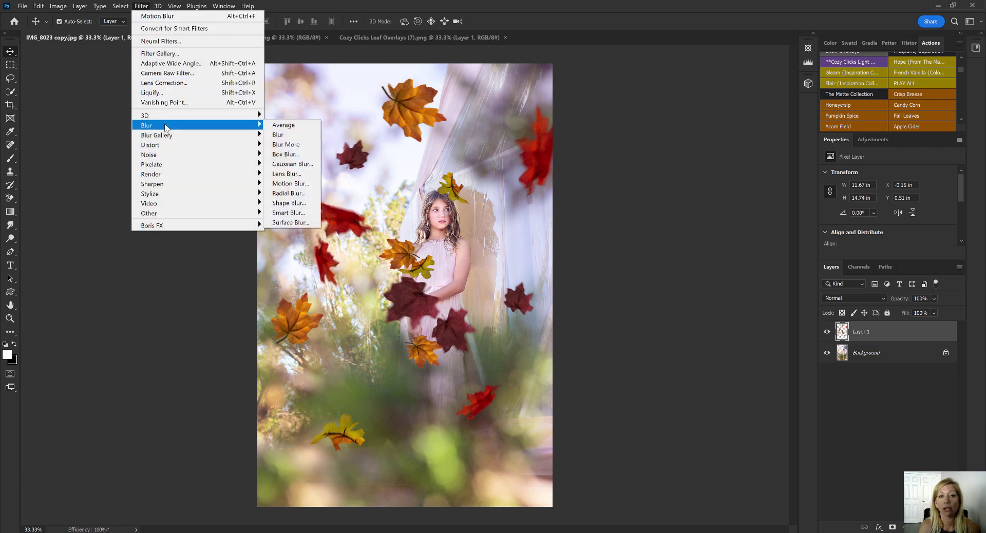
{"action": "left_click", "coordinate": [293, 184]}
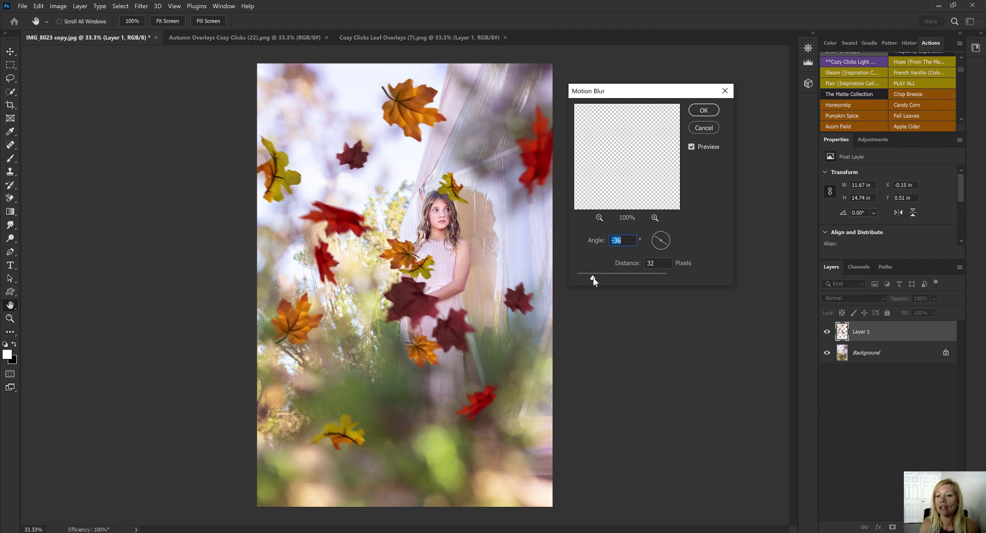
{"action": "left_click_drag", "start_coordinate": [593, 277], "coordinate": [652, 281]}
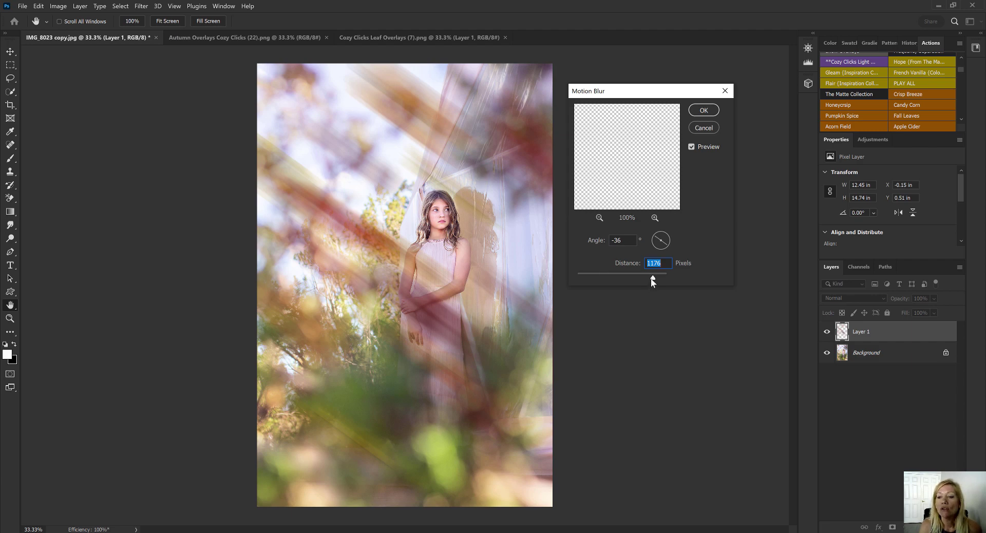
{"action": "left_click_drag", "start_coordinate": [651, 278], "coordinate": [598, 276]}
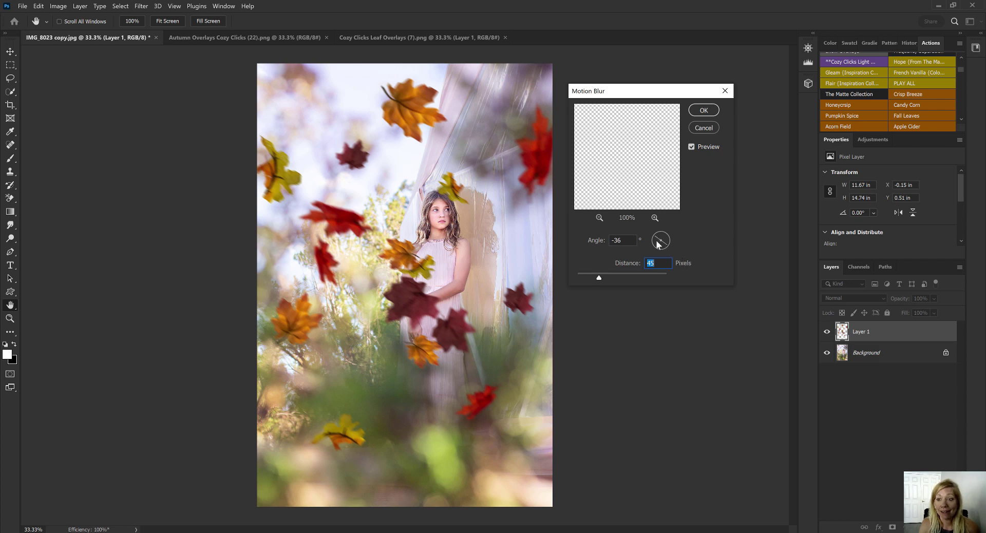
{"action": "left_click_drag", "start_coordinate": [657, 241], "coordinate": [661, 233]}
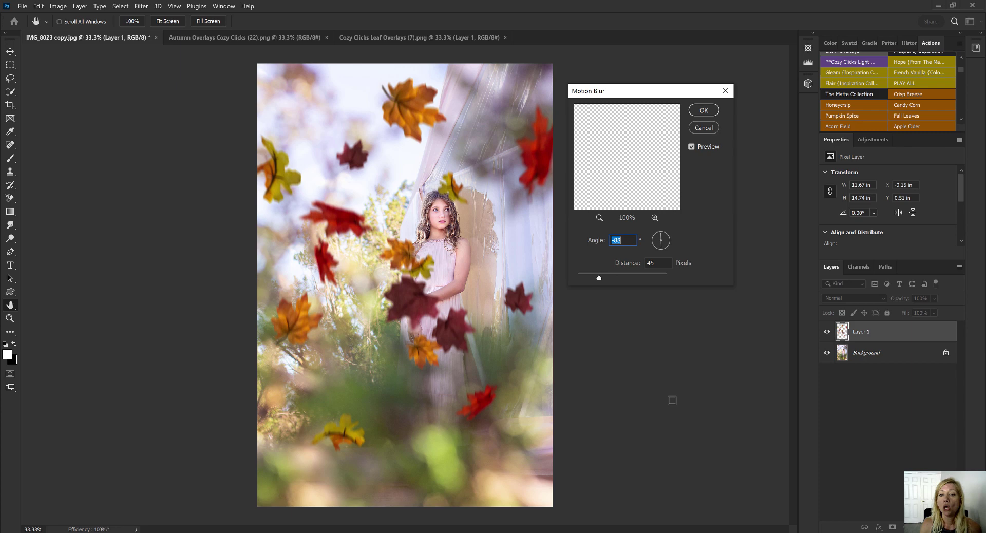
{"action": "left_click", "coordinate": [701, 110]}
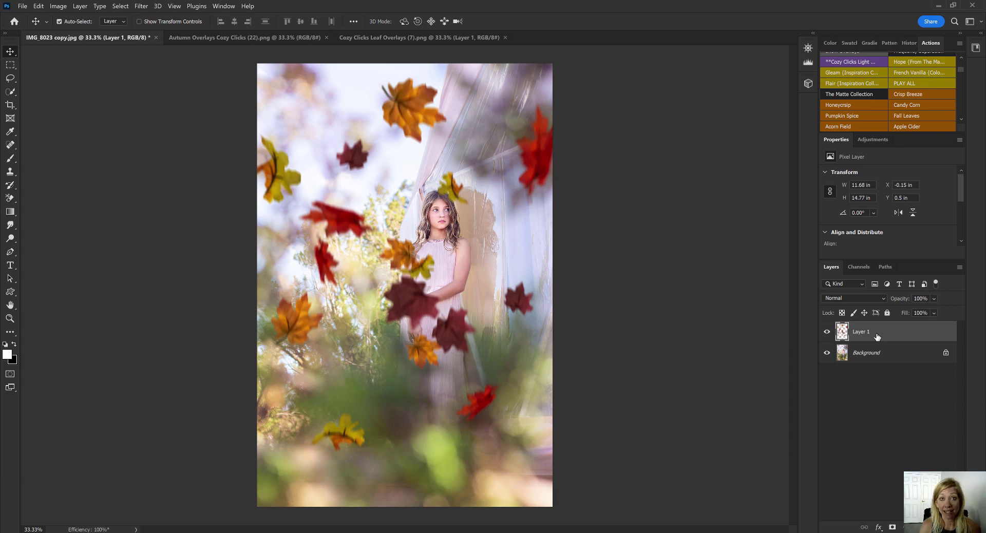
Step: Set the leaf layer's blend mode to Darken
{"action": "left_click", "coordinate": [855, 297]}
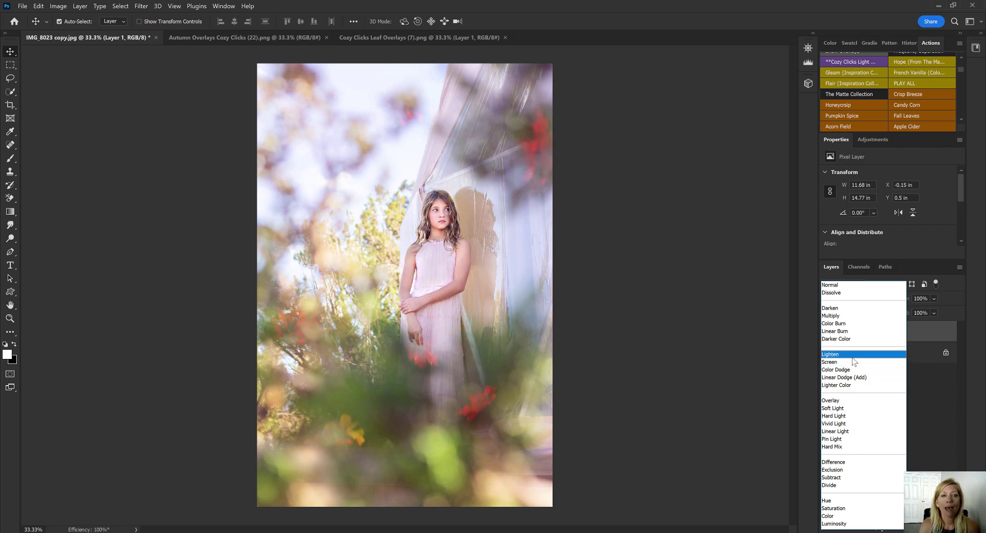
{"action": "left_click", "coordinate": [833, 308]}
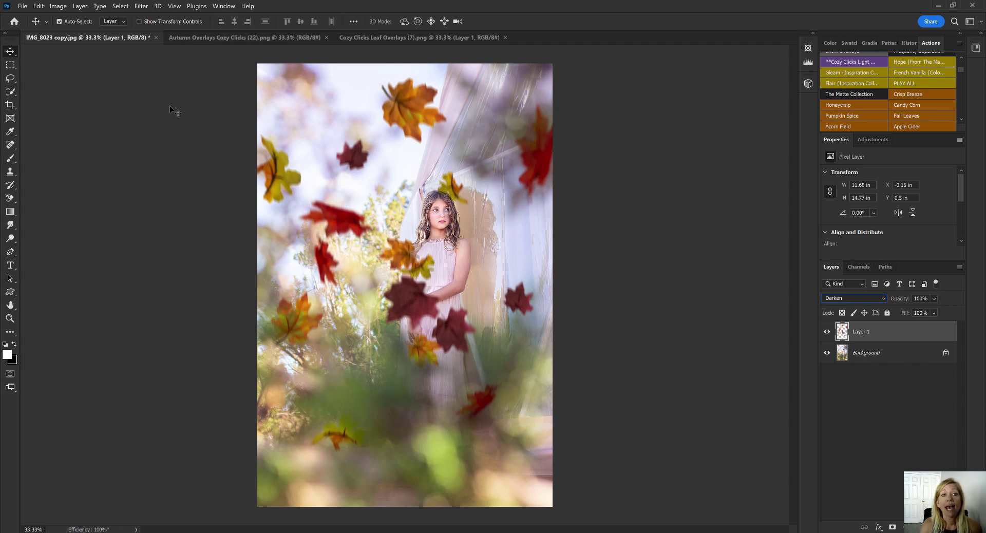
Step: Copy Autumn Overlays Cozy Clicks (22).png into the portrait as Layer 2 and re-dock its window
{"action": "left_click_drag", "start_coordinate": [196, 38], "coordinate": [200, 60]}
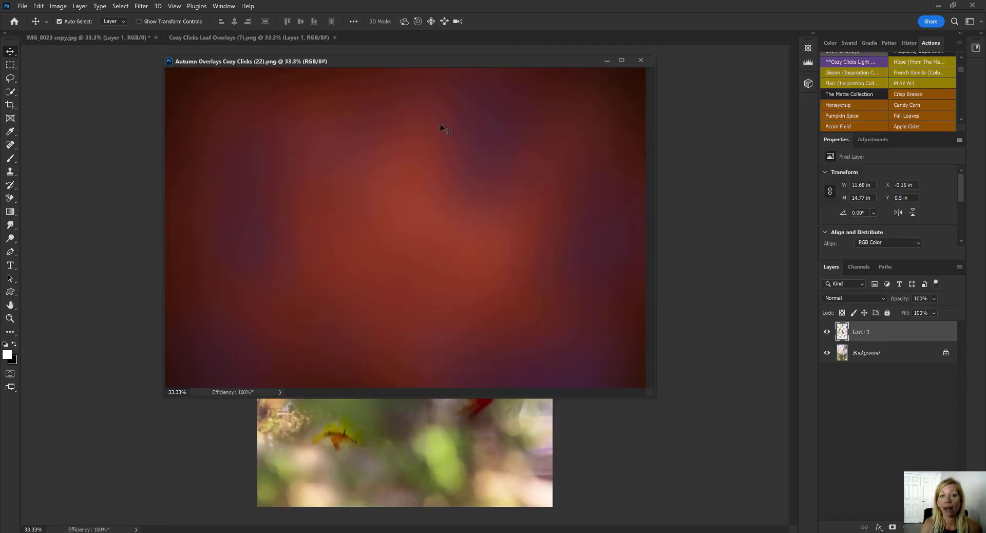
{"action": "left_click_drag", "start_coordinate": [386, 63], "coordinate": [666, 124]}
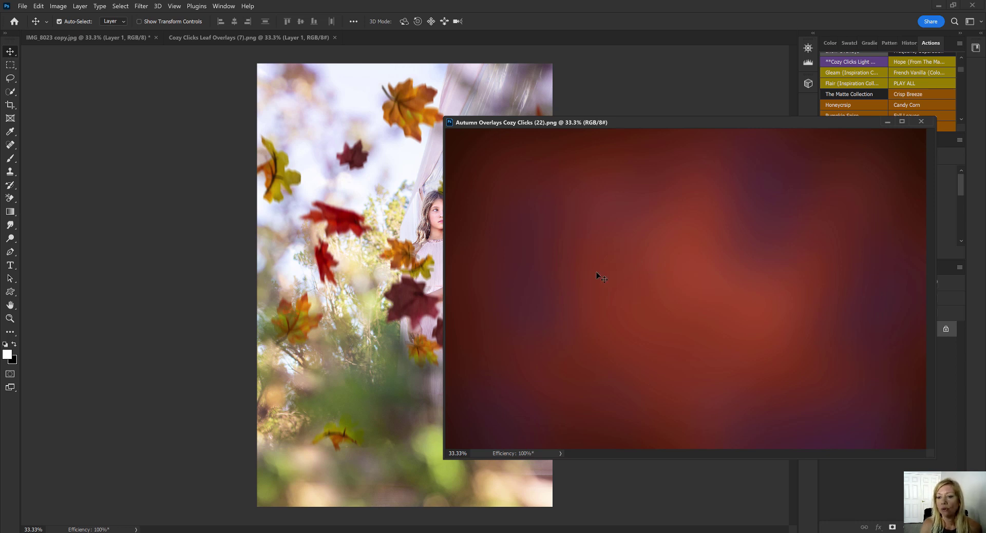
{"action": "left_click_drag", "start_coordinate": [596, 272], "coordinate": [376, 285]}
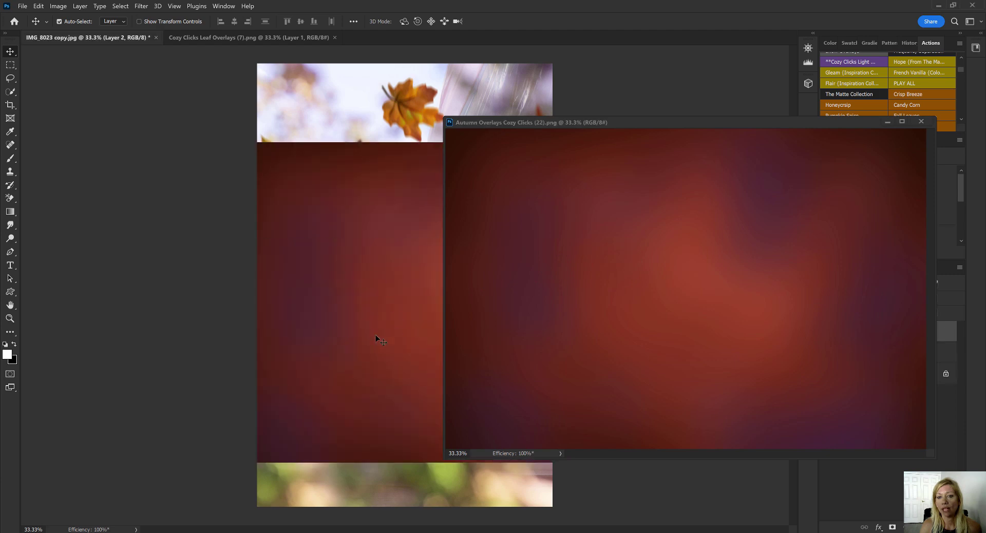
{"action": "left_click_drag", "start_coordinate": [627, 119], "coordinate": [450, 41]}
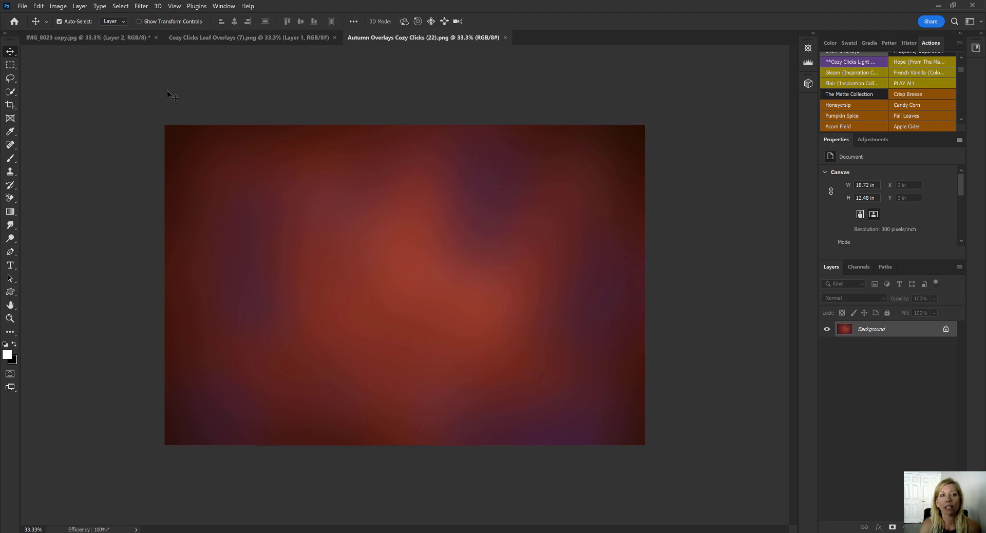
{"action": "left_click", "coordinate": [125, 37]}
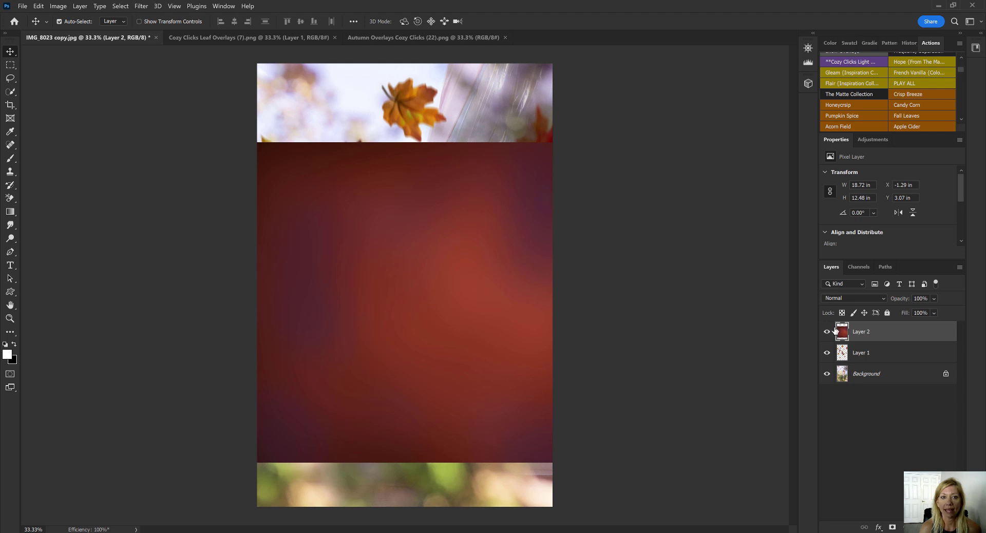
Step: Free-transform the red texture, stretching it to 25.92 × 17.28 in to cover the whole canvas
{"action": "left_click", "coordinate": [39, 7]}
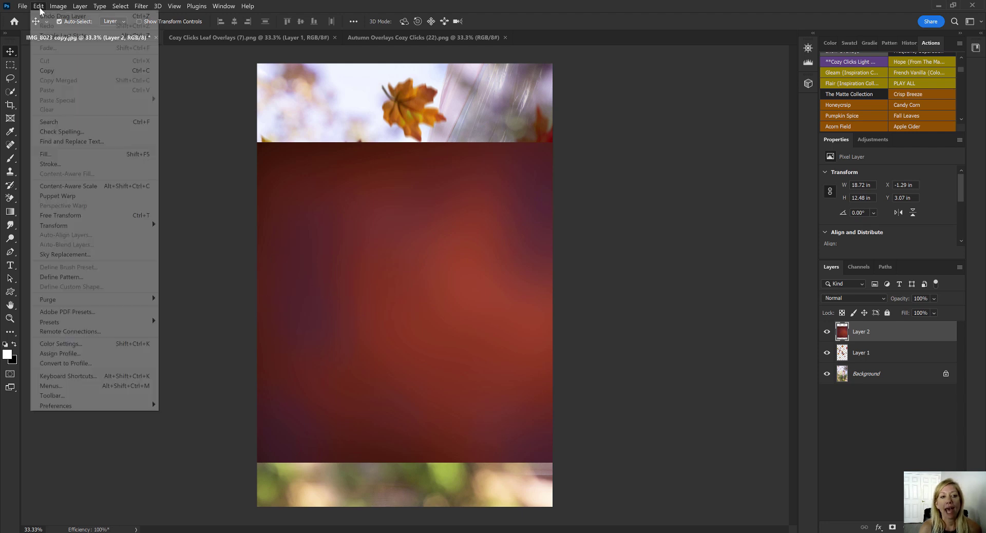
{"action": "left_click", "coordinate": [63, 215]}
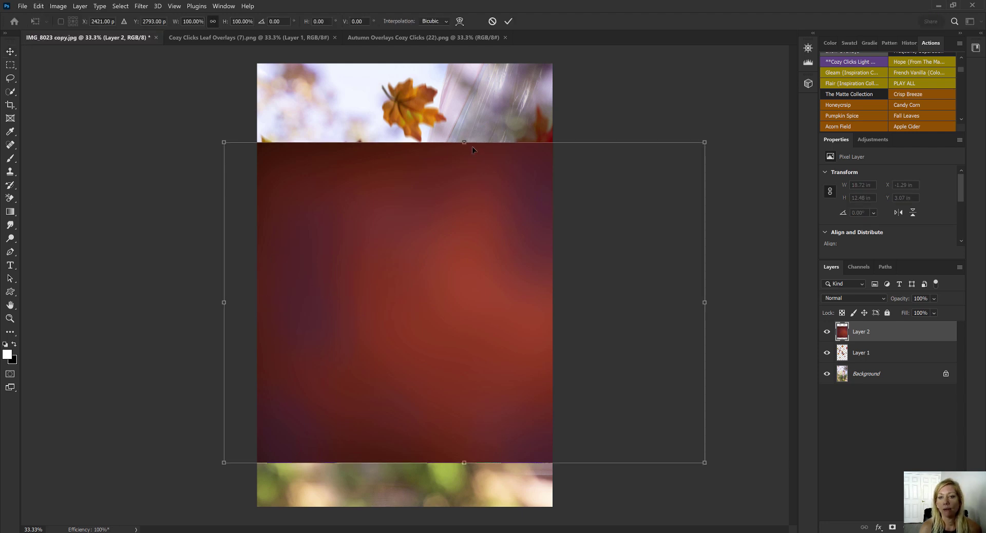
{"action": "left_click_drag", "start_coordinate": [463, 139], "coordinate": [462, 64]}
{"action": "left_click_drag", "start_coordinate": [464, 462], "coordinate": [465, 509]}
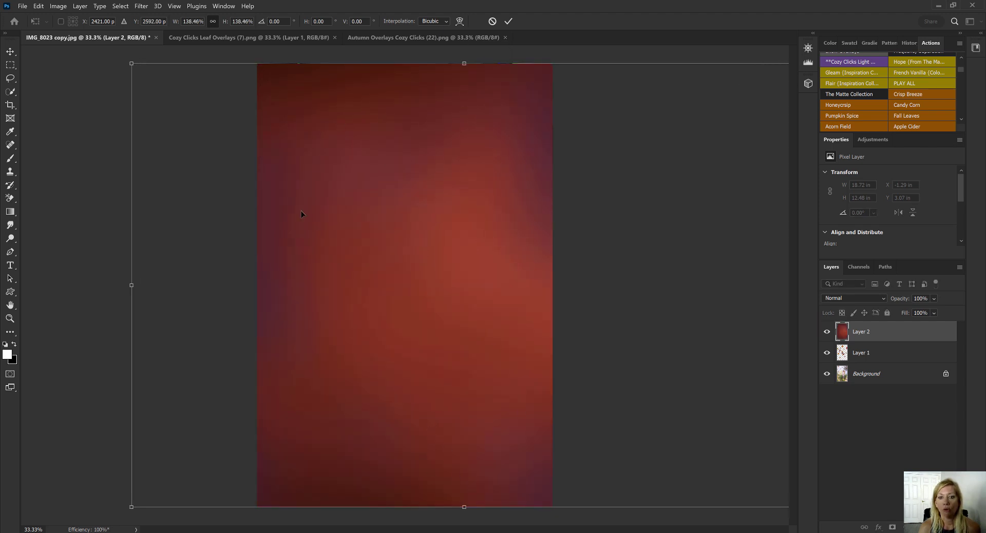
{"action": "key", "text": "Return"}
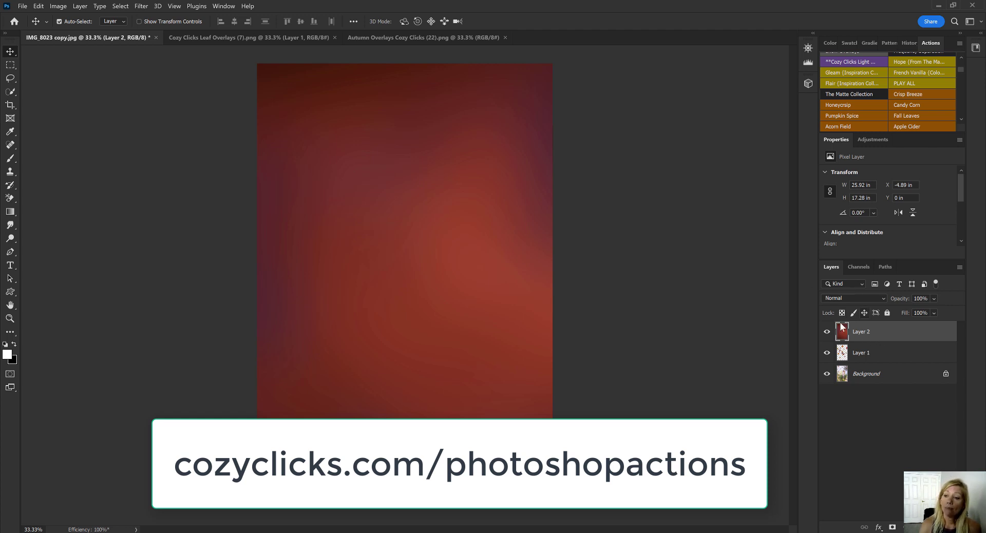
Step: Blend Layer 2 in Soft Light at 47% opacity, toggling its visibility to compare
{"action": "left_click", "coordinate": [881, 297]}
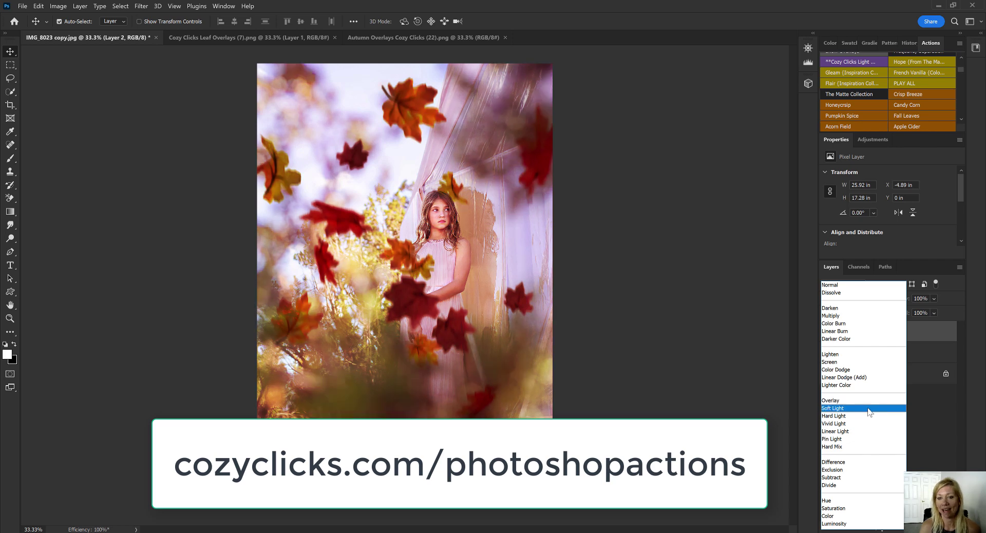
{"action": "left_click", "coordinate": [867, 410]}
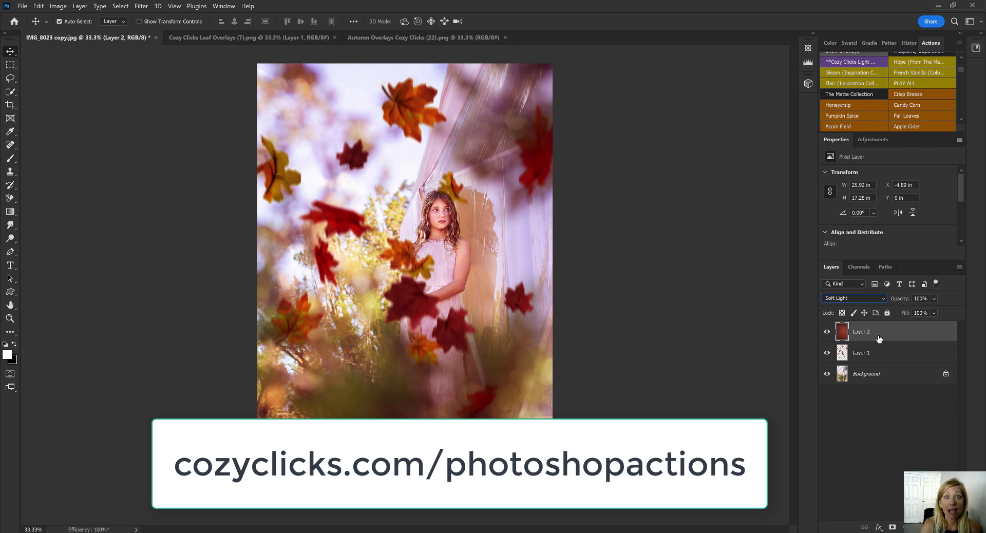
{"action": "left_click", "coordinate": [935, 300]}
{"action": "left_click_drag", "start_coordinate": [953, 310], "coordinate": [934, 315]}
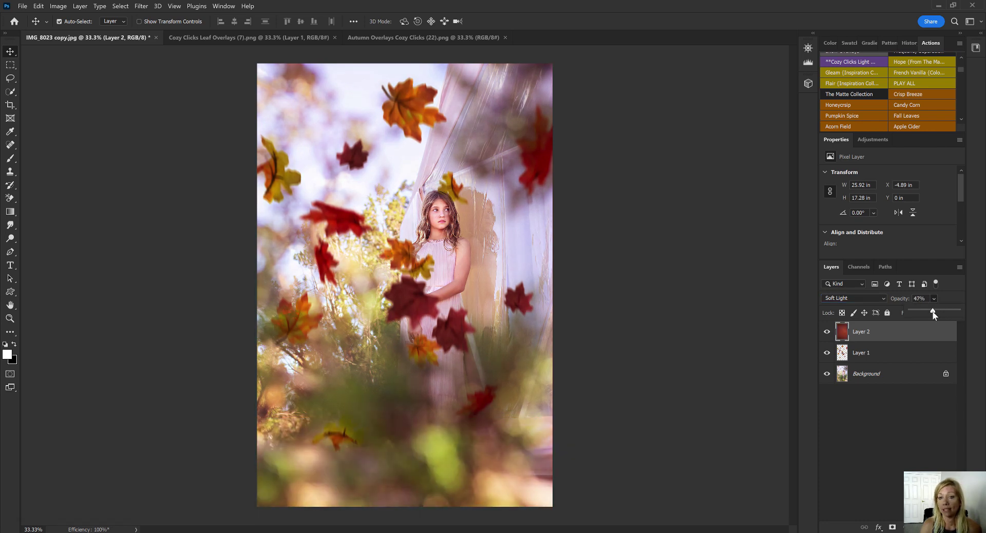
{"action": "left_click", "coordinate": [827, 332]}
{"action": "left_click", "coordinate": [827, 332]}
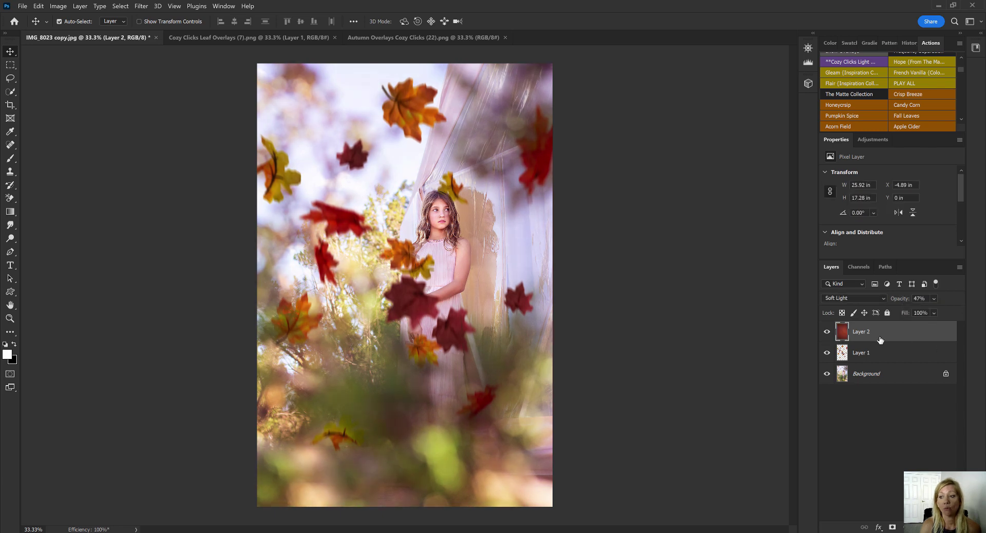